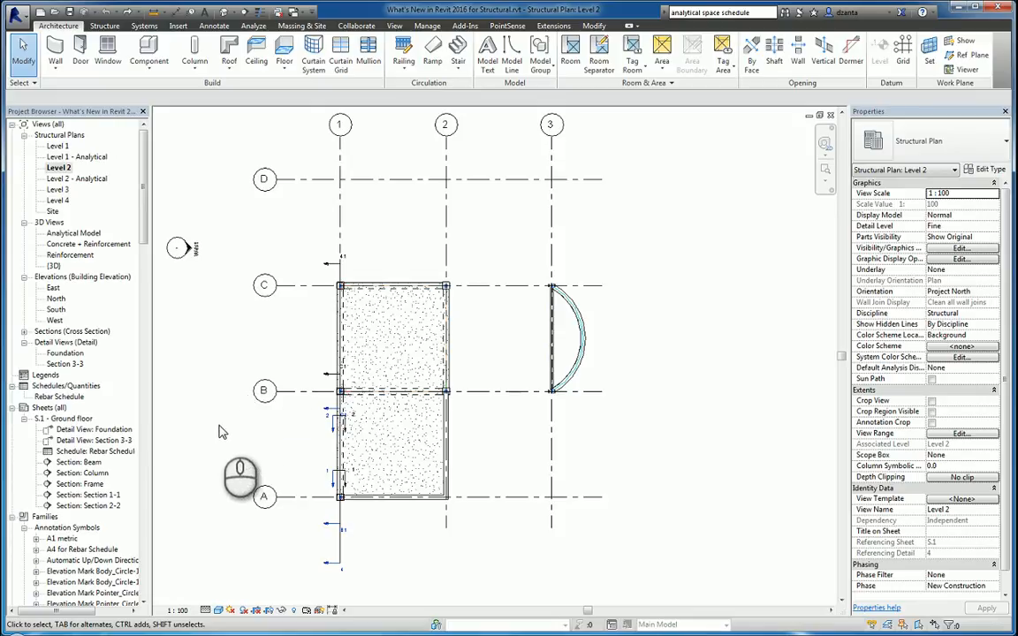
- Open the Rebar Schedule to review its host mark, host count and quantity columns, and close it
{"action": "double_click", "coordinate": [59, 397]}
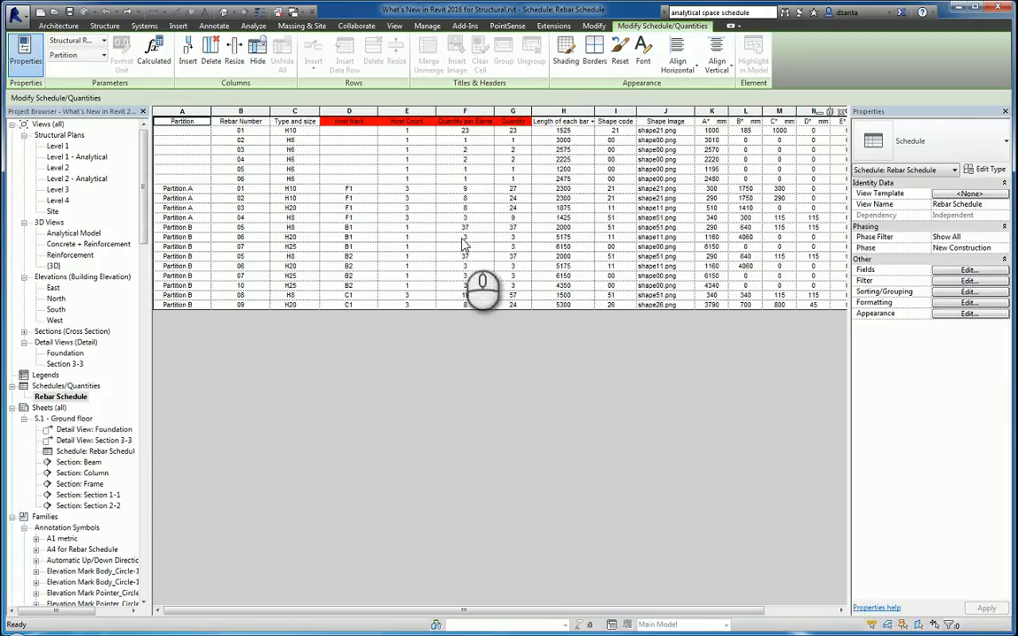
{"action": "left_click", "coordinate": [842, 112]}
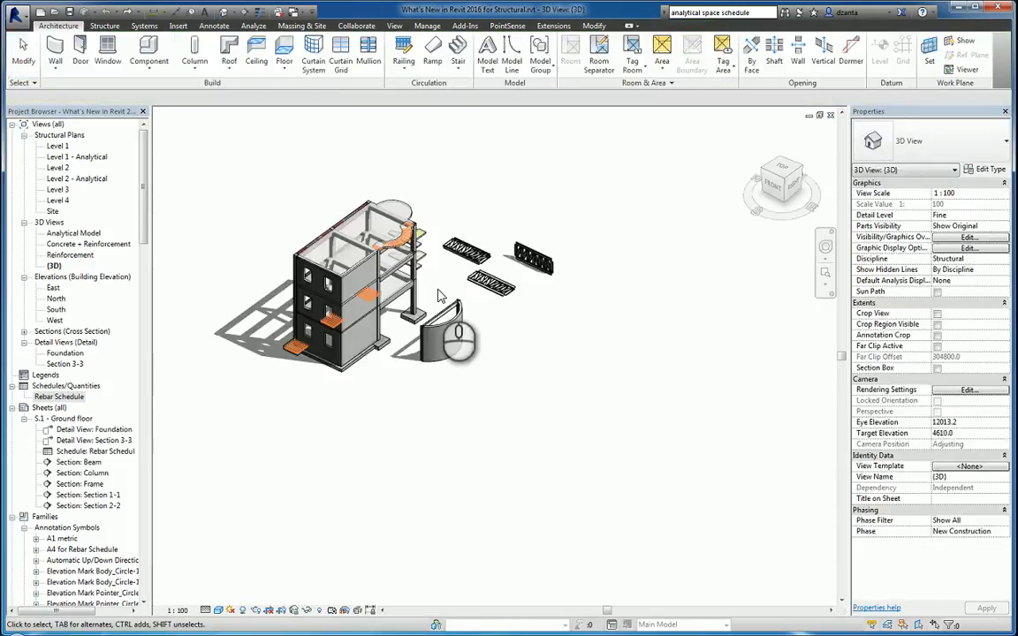
- Examine the Host Category and Host Mark properties of the H10 shape 21 rebar set in the corner column footing
{"action": "middle_click_drag", "start_coordinate": [415, 352], "coordinate": [734, 310], "text": "shift"}
{"action": "scroll", "coordinate": [416, 353], "scroll_direction": "up", "scroll_amount": 5}
{"action": "middle_click_drag", "start_coordinate": [416, 364], "coordinate": [497, 336], "text": "shift"}
{"action": "scroll", "coordinate": [514, 334], "scroll_direction": "up", "scroll_amount": 4}
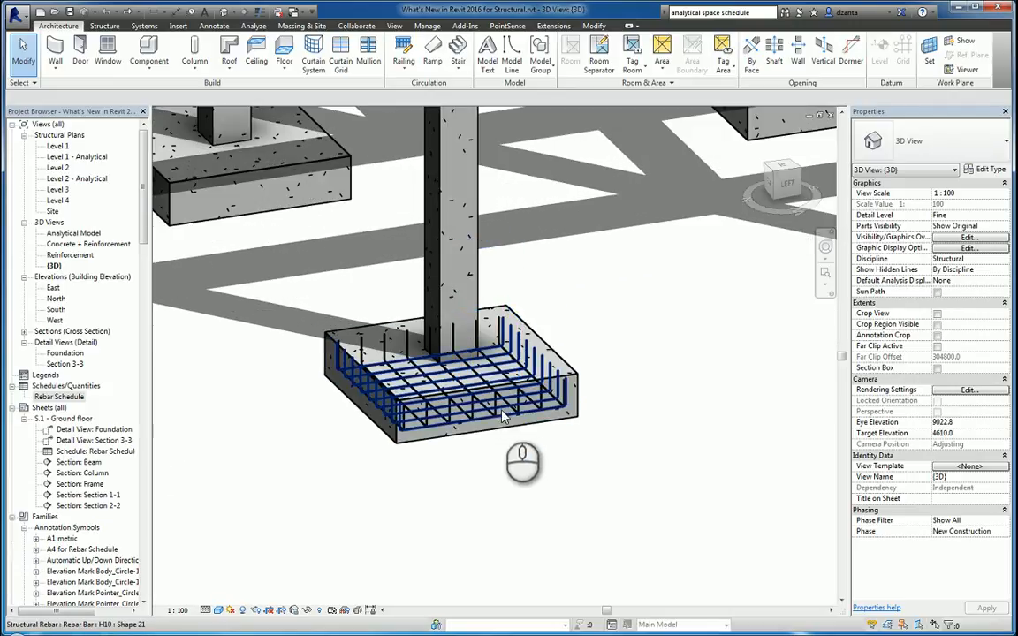
{"action": "left_click", "coordinate": [504, 413]}
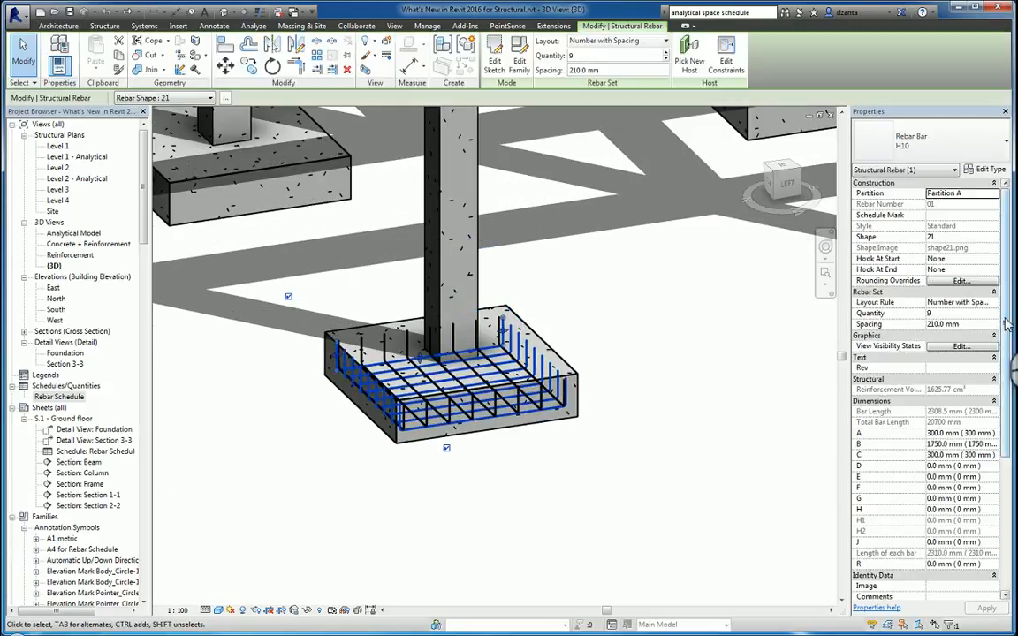
{"action": "scroll", "coordinate": [1005, 325], "scroll_direction": "down", "scroll_amount": 5}
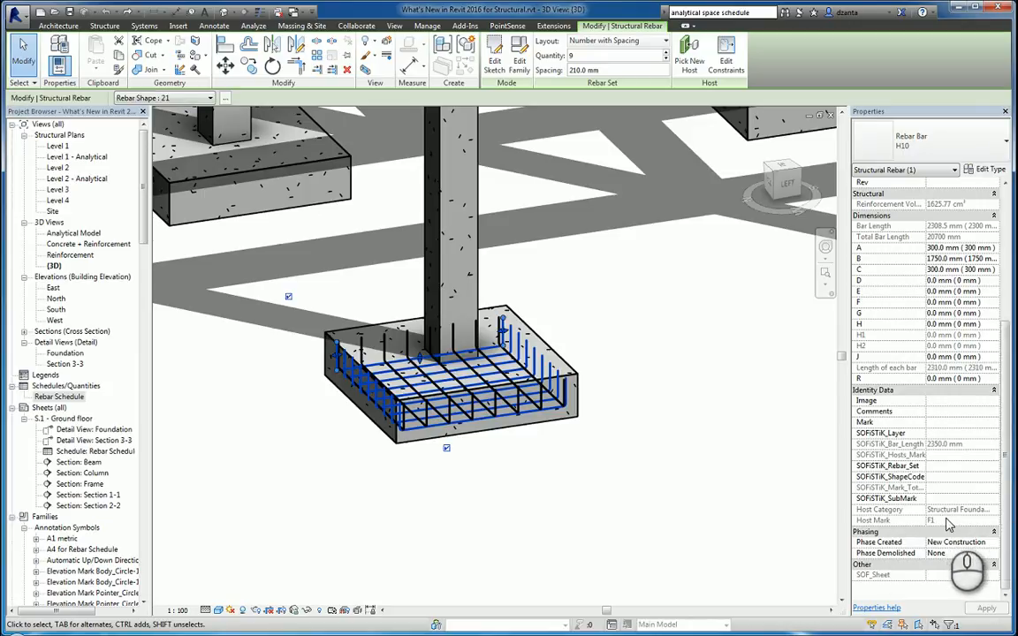
{"action": "left_click", "coordinate": [593, 437]}
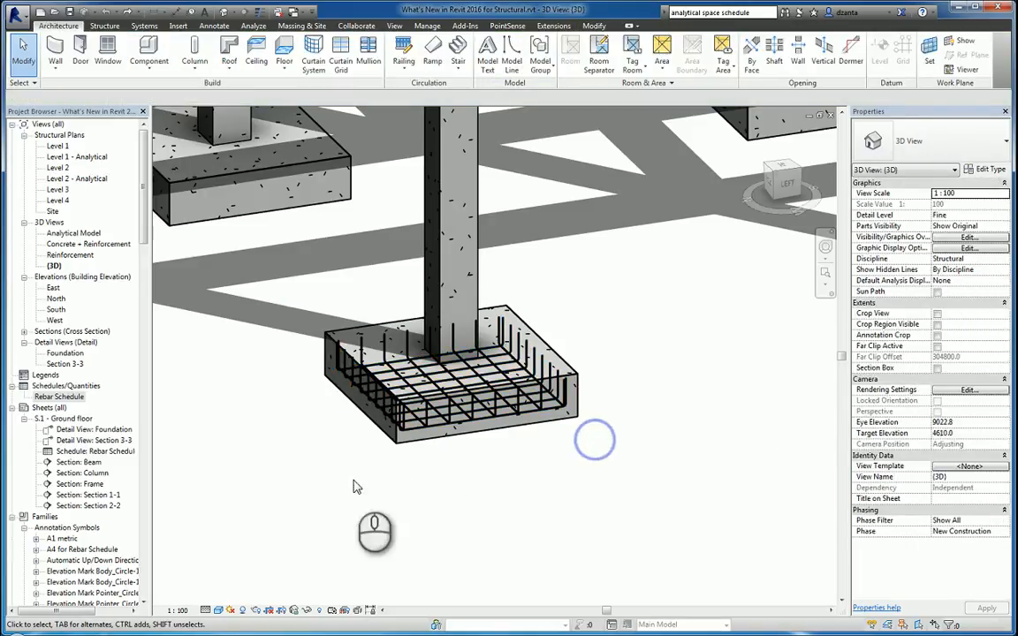
- Copy the rectangular footing together with its reinforcement to a free spot beside the original, outside the building
{"action": "left_click_drag", "start_coordinate": [335, 461], "coordinate": [629, 281]}
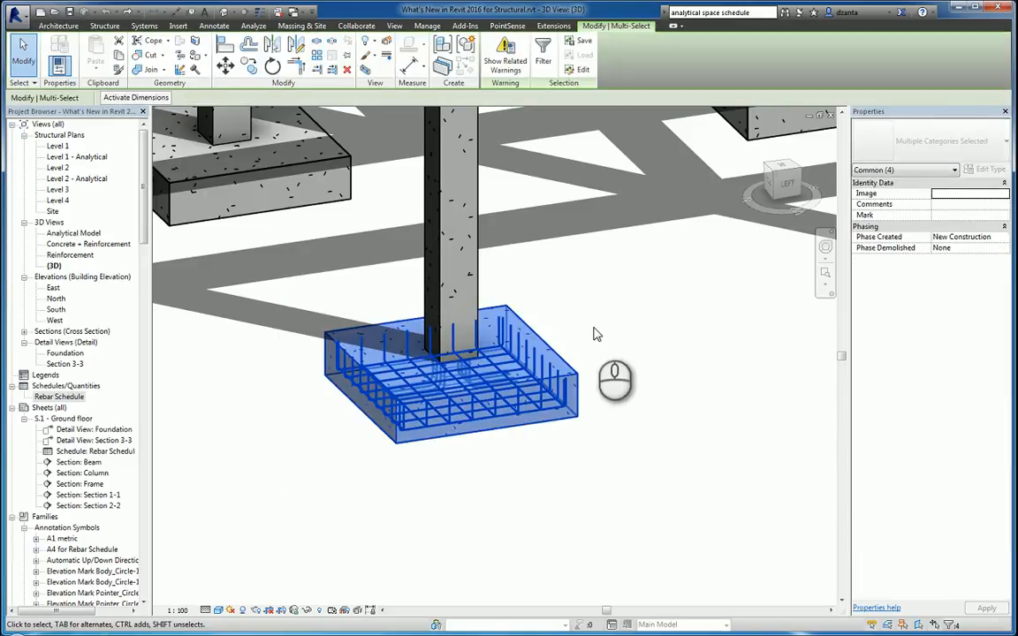
{"action": "left_click", "coordinate": [248, 66]}
{"action": "left_click", "coordinate": [576, 413]}
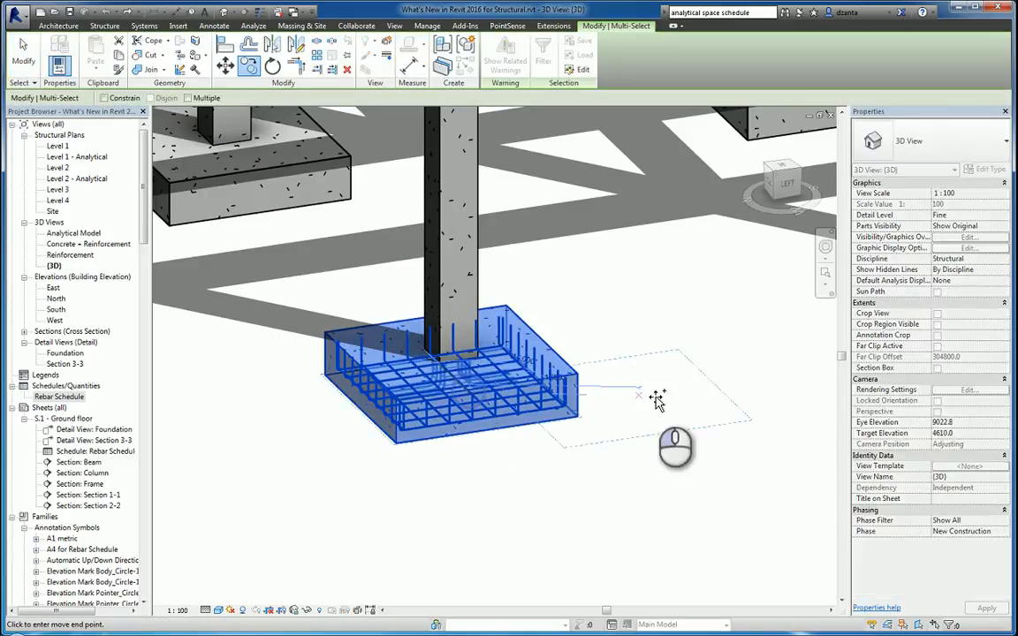
{"action": "left_click", "coordinate": [736, 479]}
{"action": "left_click", "coordinate": [637, 326]}
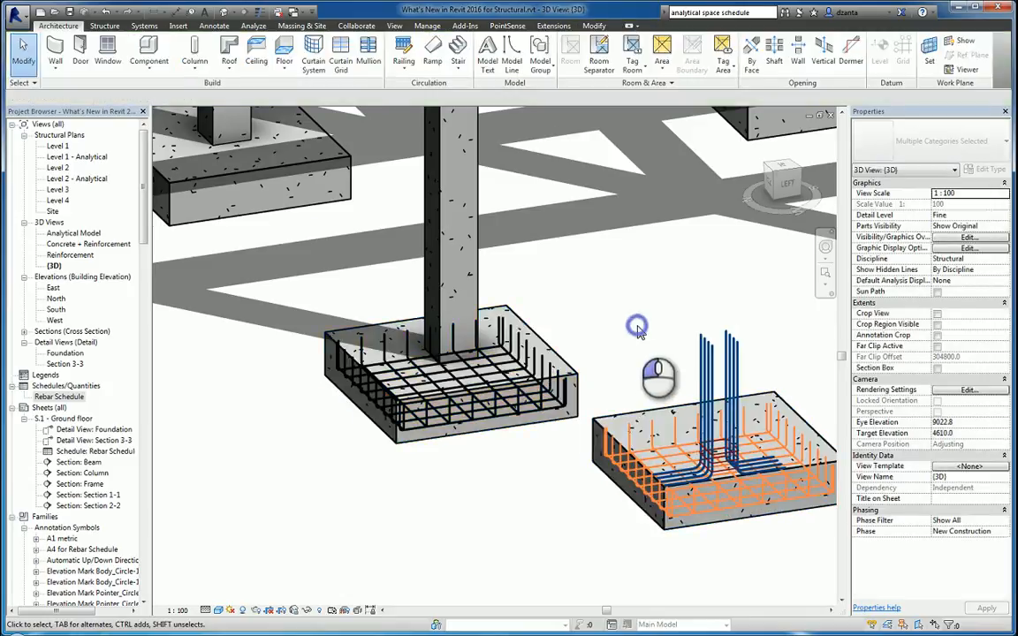
{"action": "scroll", "coordinate": [641, 327], "scroll_direction": "down", "scroll_amount": 2}
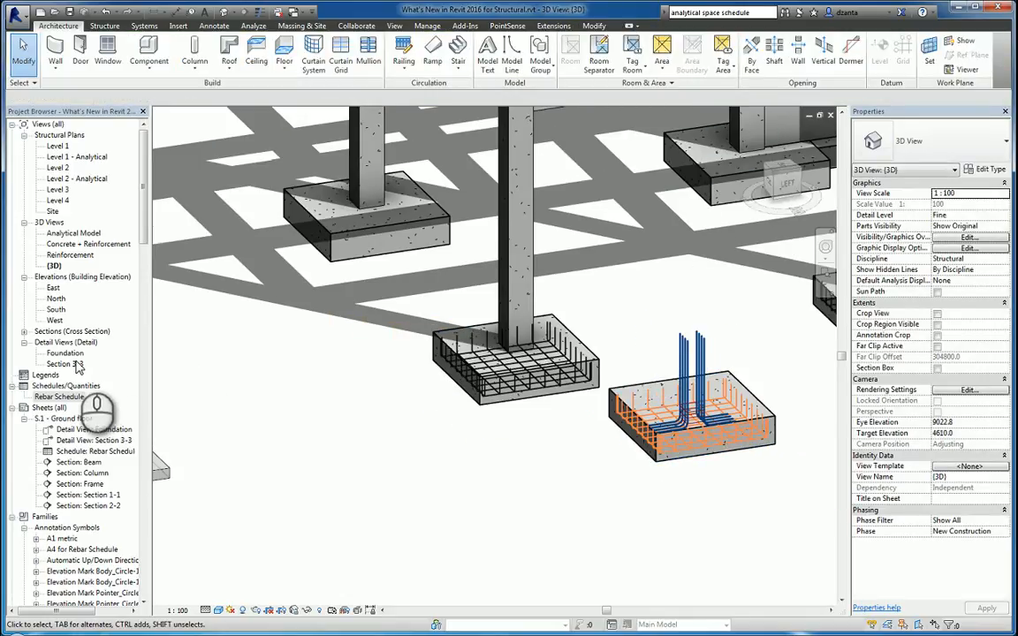
- Review the Rebar Schedule's rows and scheduled fields, including the formula of the Quantity per Element calculated value
{"action": "double_click", "coordinate": [71, 398]}
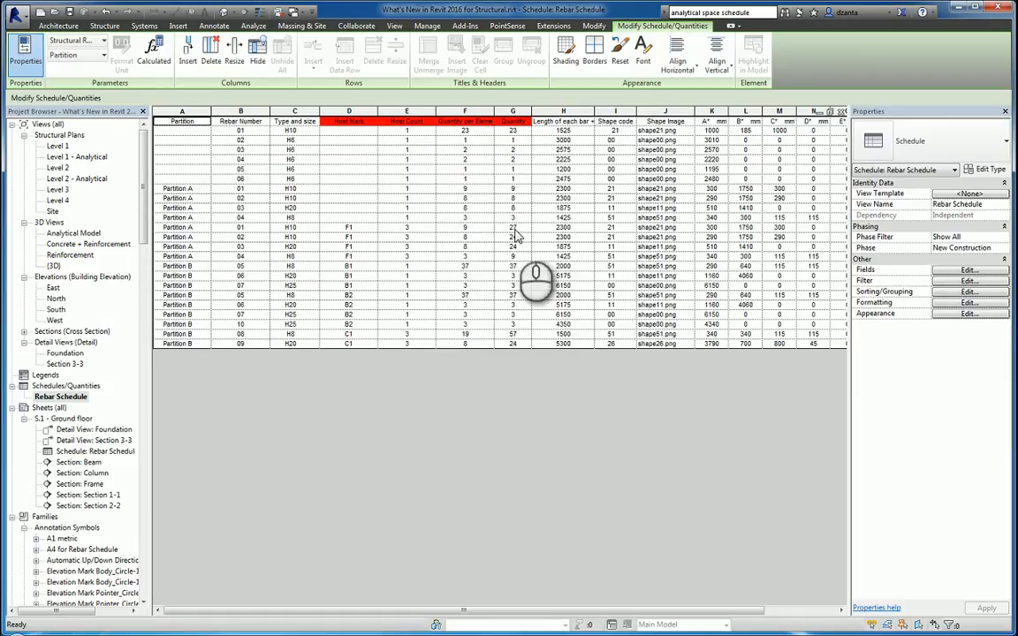
{"action": "left_click", "coordinate": [969, 270]}
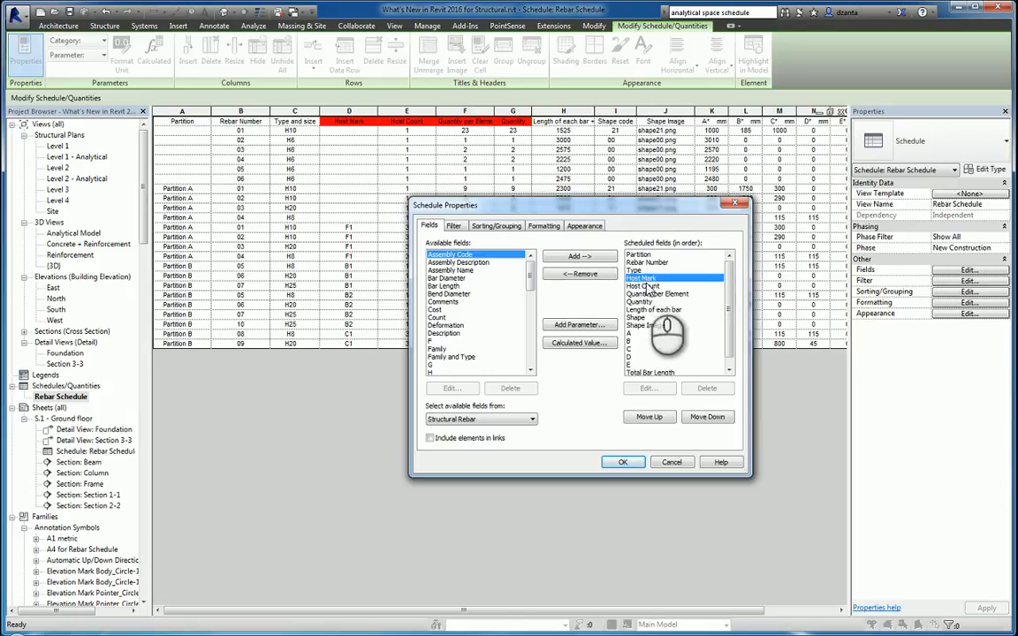
{"action": "left_click", "coordinate": [647, 286]}
{"action": "left_click", "coordinate": [650, 293]}
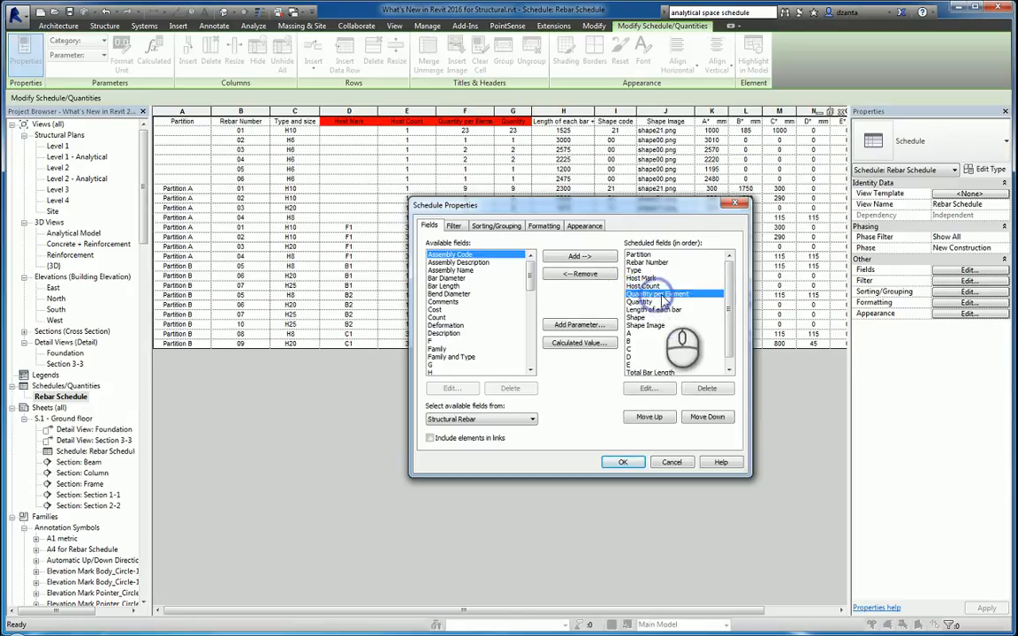
{"action": "left_click", "coordinate": [654, 388]}
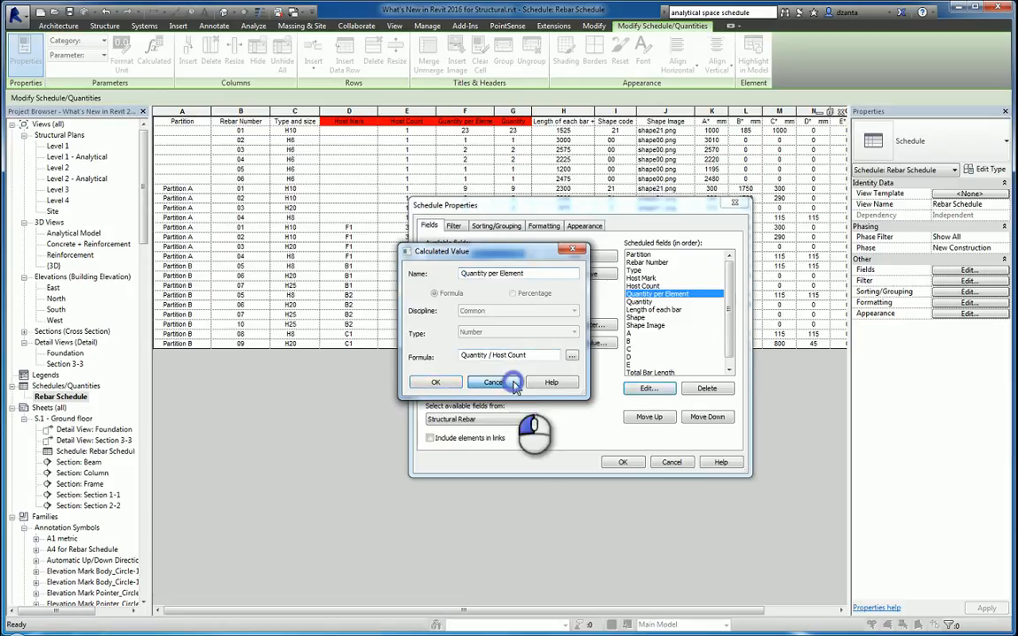
{"action": "left_click", "coordinate": [493, 382]}
{"action": "left_click", "coordinate": [623, 463]}
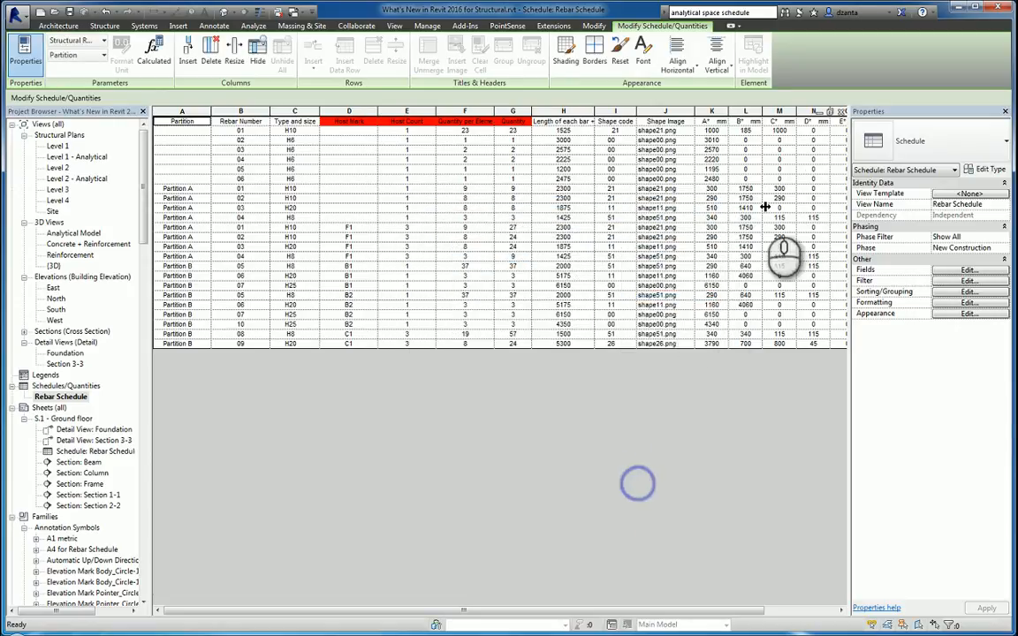
{"action": "left_click", "coordinate": [840, 114]}
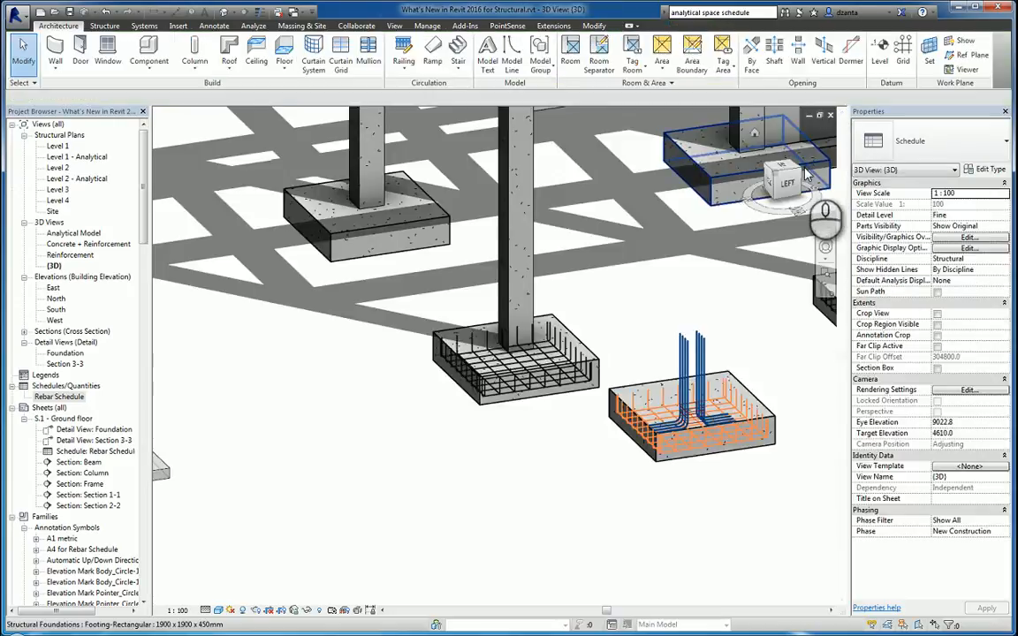
- Examine the sketched path of the existing structural path reinforcement along the curved edge of the top floor slab
{"action": "scroll", "coordinate": [646, 424], "scroll_direction": "down", "scroll_amount": 3}
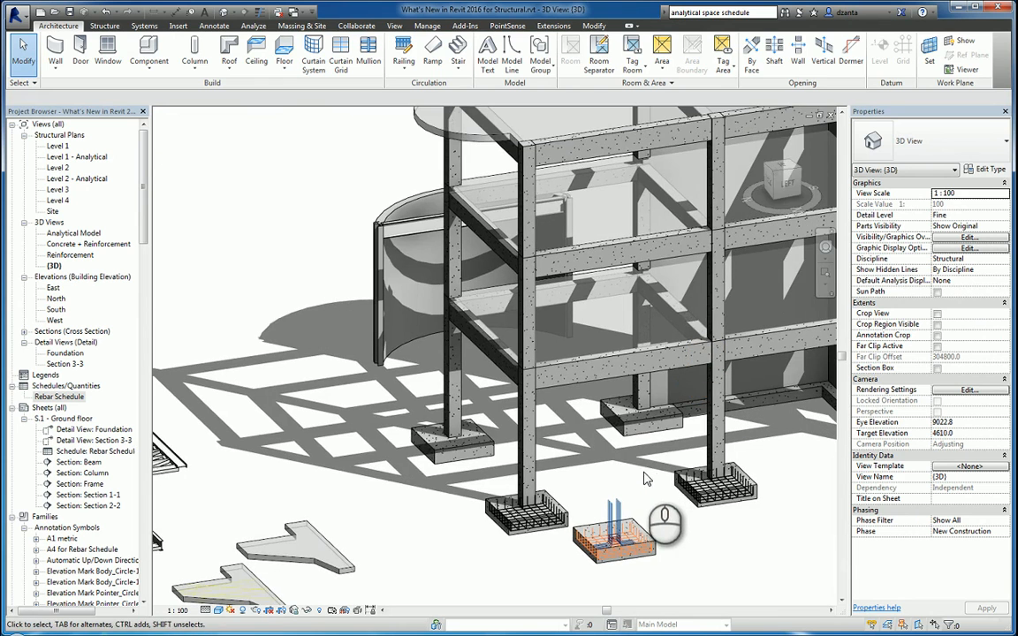
{"action": "scroll", "coordinate": [646, 399], "scroll_direction": "down", "scroll_amount": 3}
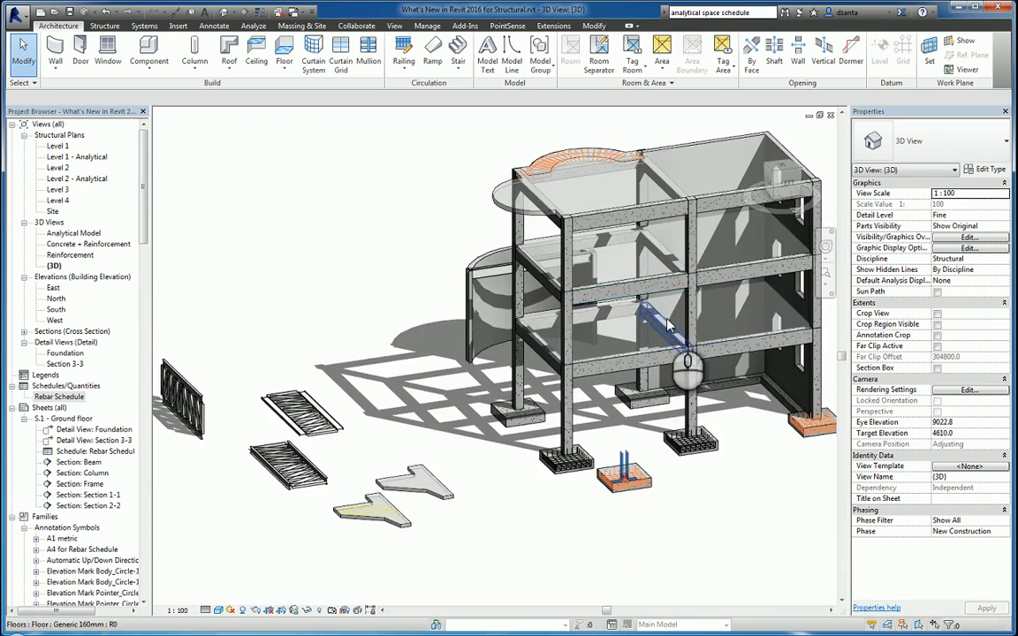
{"action": "middle_click_drag", "start_coordinate": [641, 406], "coordinate": [761, 414], "text": "shift"}
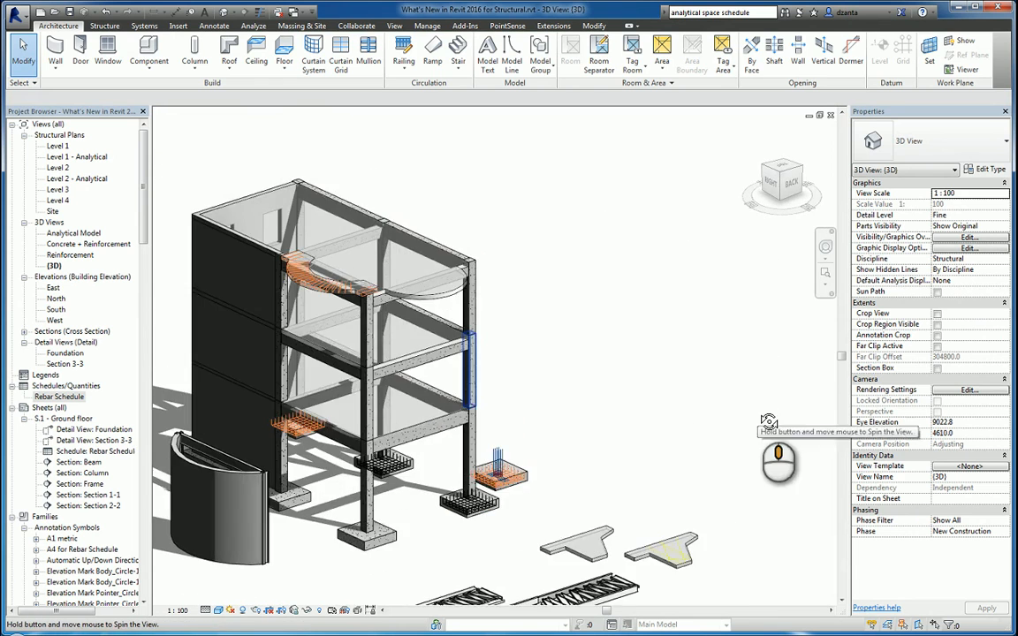
{"action": "scroll", "coordinate": [626, 394], "scroll_direction": "up", "scroll_amount": 5}
{"action": "middle_click_drag", "start_coordinate": [626, 393], "coordinate": [458, 358], "text": "shift"}
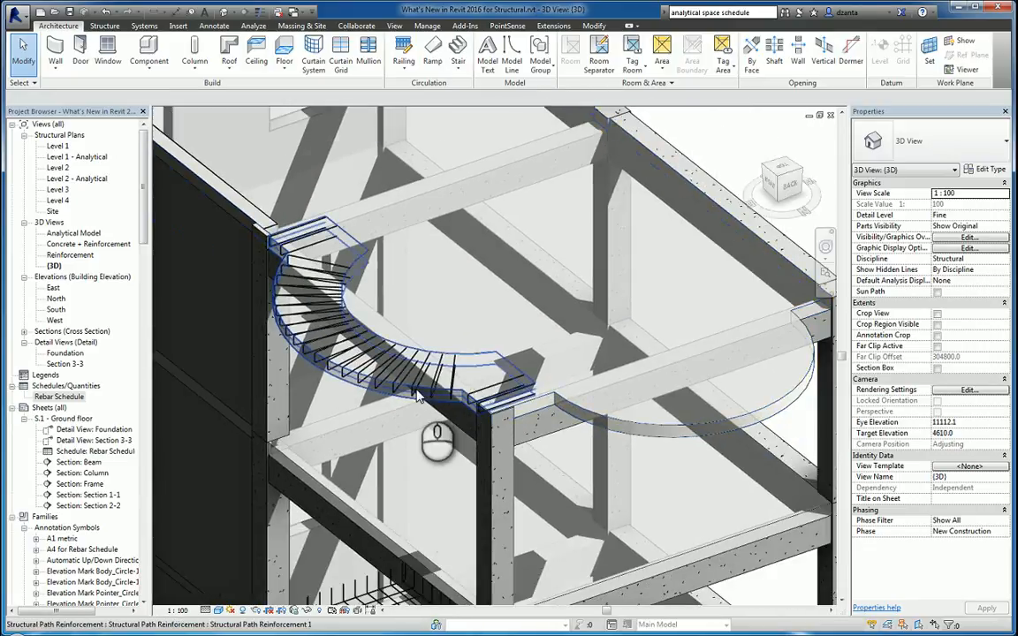
{"action": "left_click", "coordinate": [458, 360]}
{"action": "left_click", "coordinate": [489, 64]}
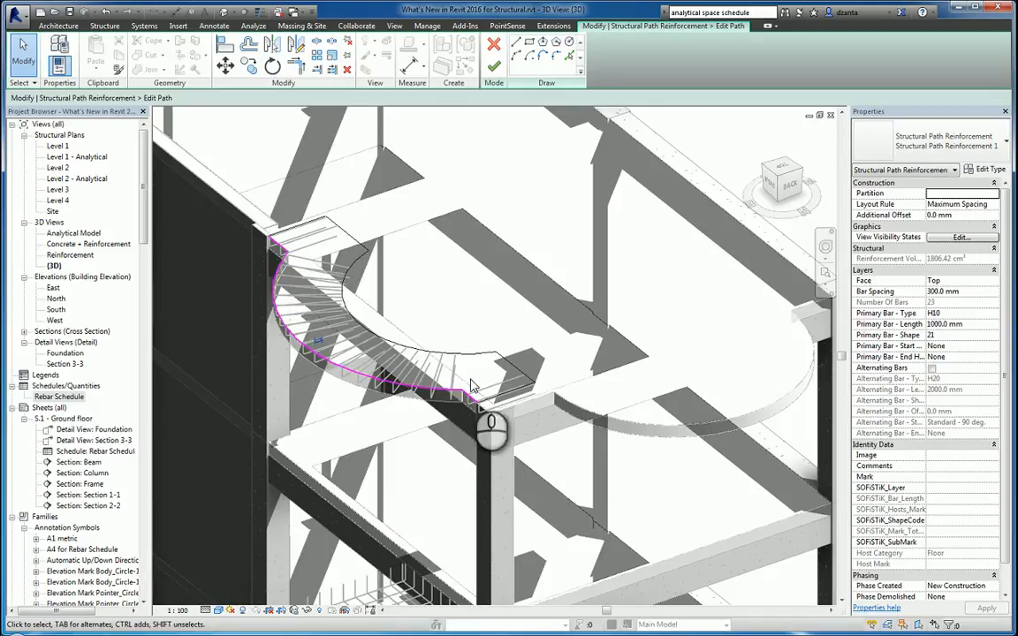
{"action": "left_click", "coordinate": [493, 66]}
- Start a path reinforcement on the Level 4 floor, picking the edge of its unreinforced semicircular projection as the path
{"action": "scroll", "coordinate": [478, 312], "scroll_direction": "up", "scroll_amount": 3}
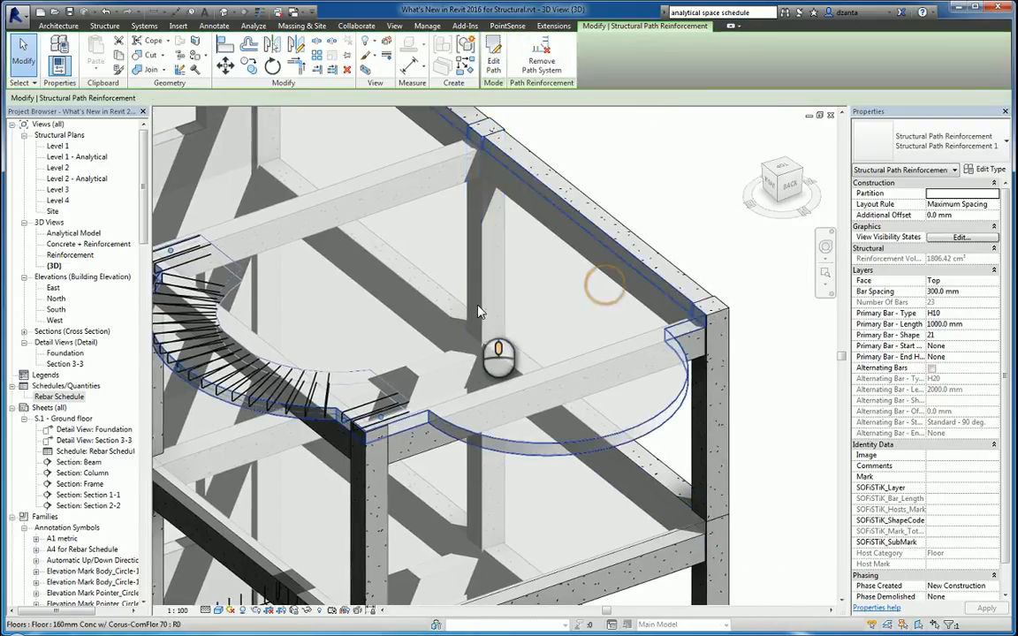
{"action": "left_click", "coordinate": [701, 223]}
{"action": "left_click", "coordinate": [686, 379]}
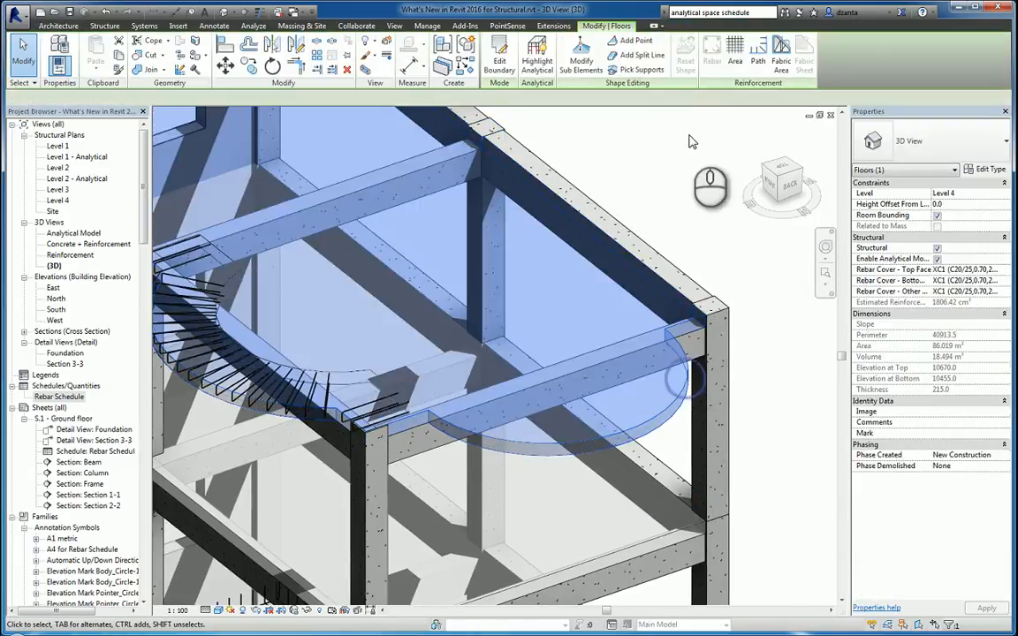
{"action": "left_click", "coordinate": [757, 55]}
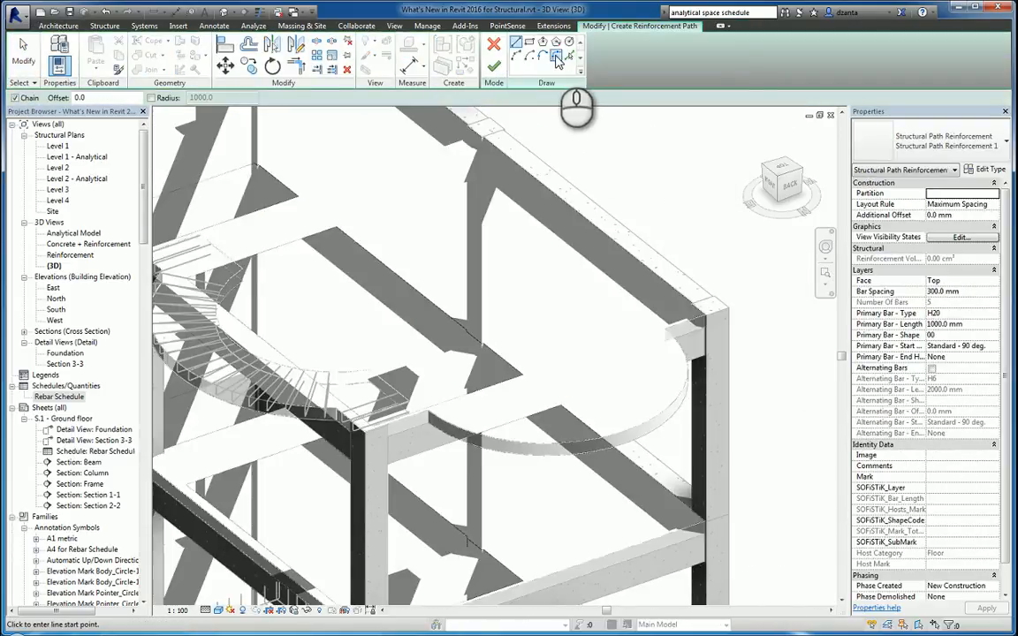
{"action": "left_click", "coordinate": [569, 56]}
{"action": "left_click", "coordinate": [641, 422]}
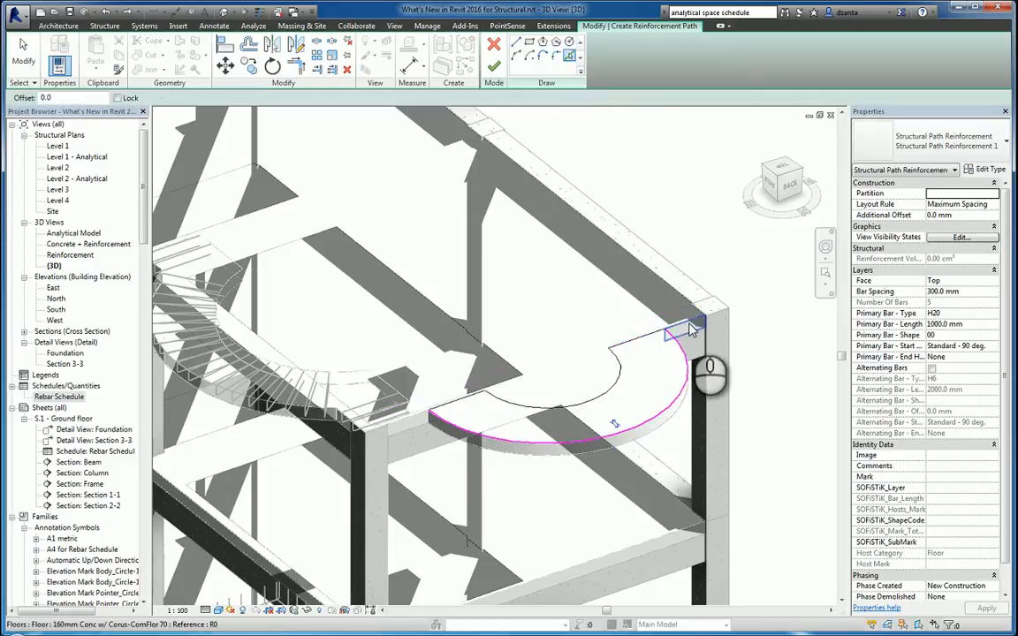
- Add the straight slab edges at both ends of the arc, shorten the one near the existing reinforcement, and finish the path
{"action": "left_click", "coordinate": [692, 329]}
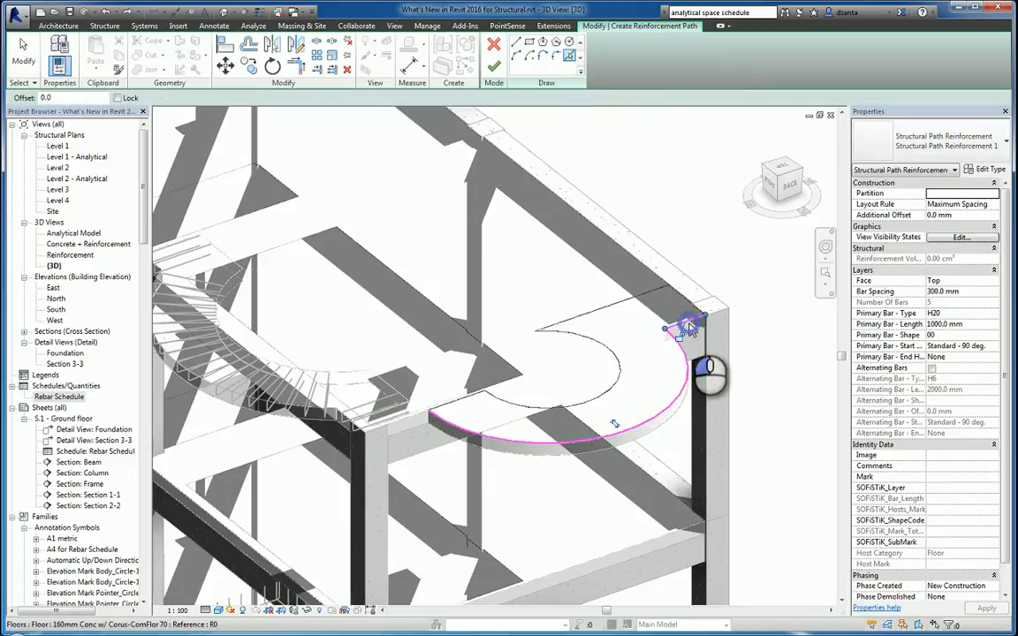
{"action": "left_click", "coordinate": [401, 424]}
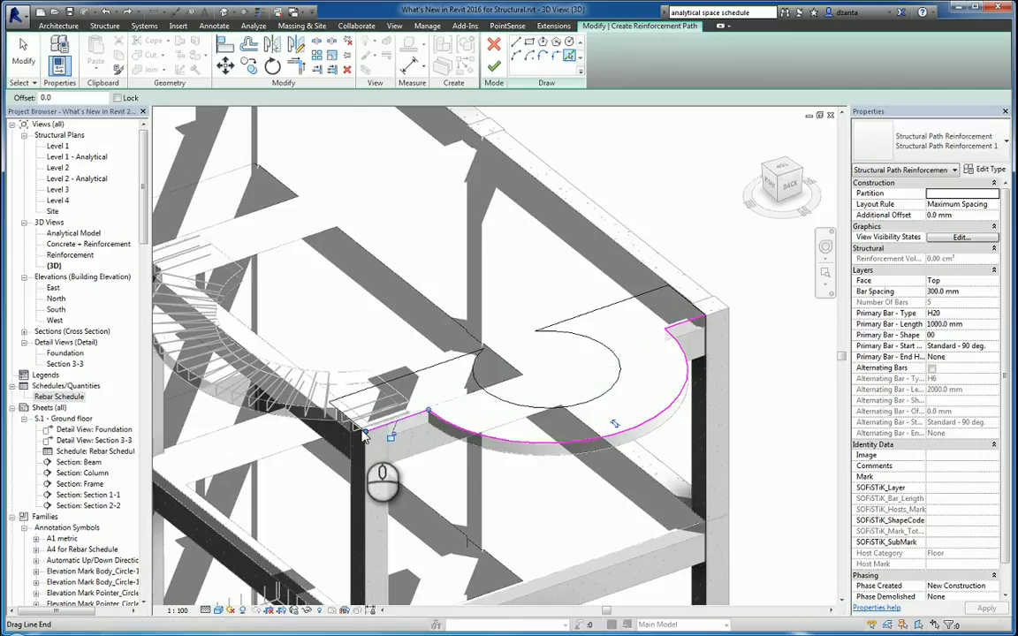
{"action": "left_click_drag", "start_coordinate": [364, 432], "coordinate": [387, 424]}
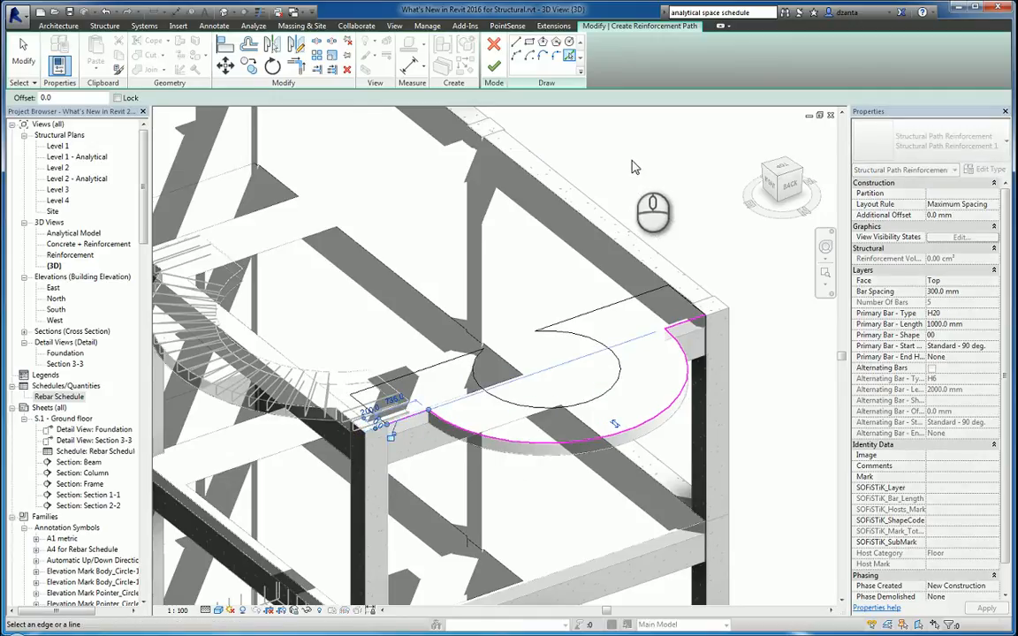
{"action": "left_click", "coordinate": [493, 66]}
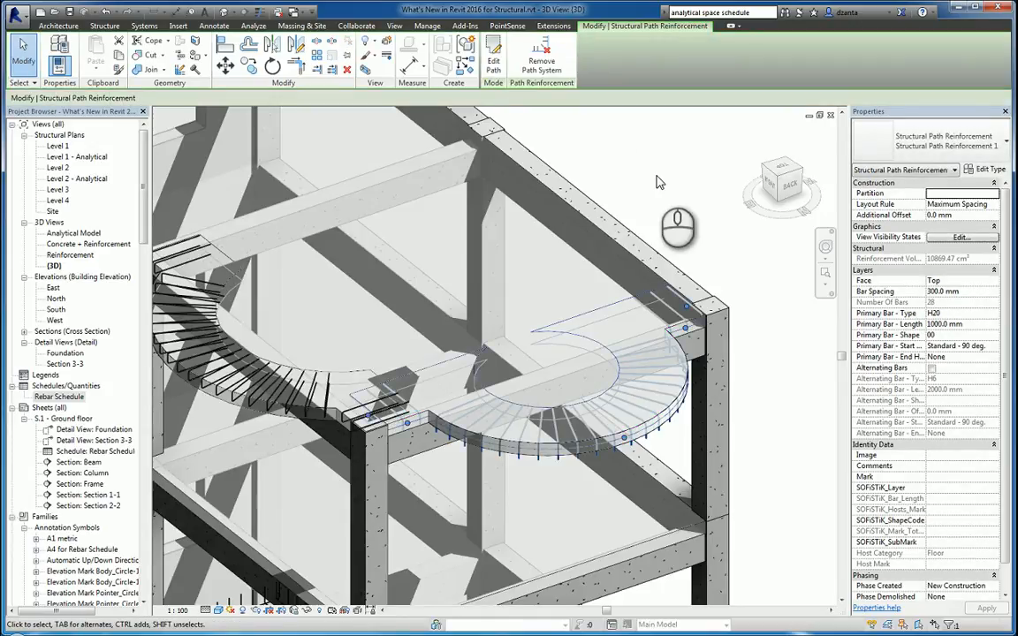
{"action": "left_click", "coordinate": [685, 168]}
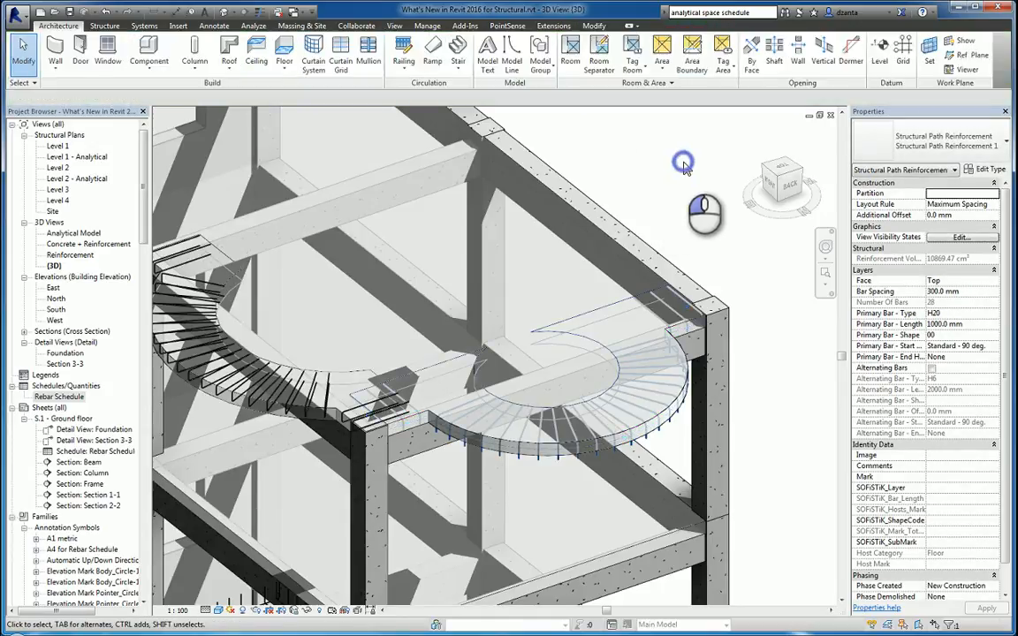
- Set the new path reinforcement's primary bar type to H10 and its primary bar shape to 21
{"action": "left_click", "coordinate": [627, 451]}
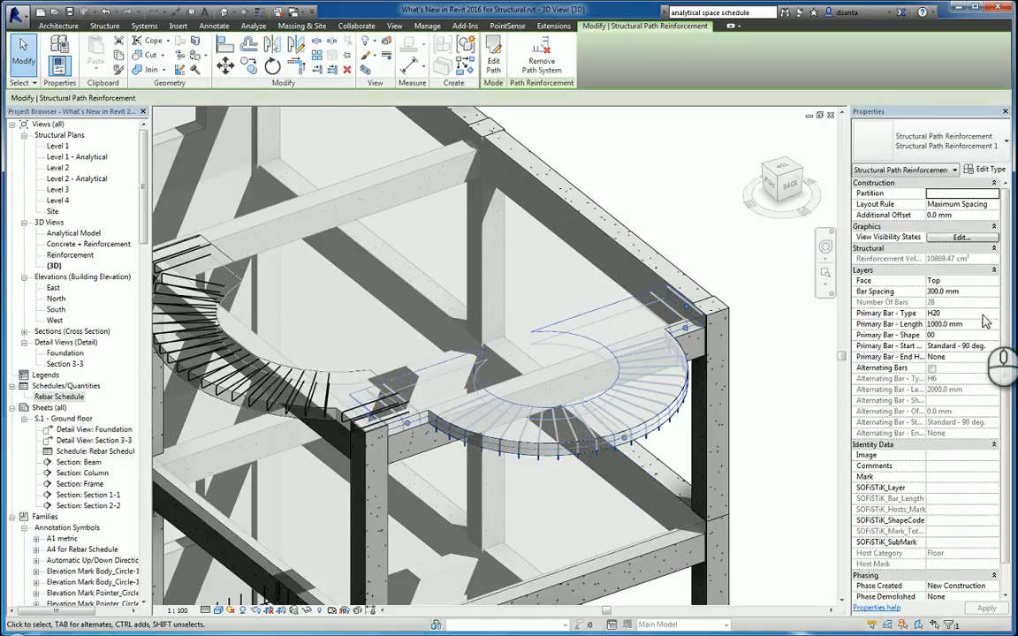
{"action": "left_click", "coordinate": [994, 314]}
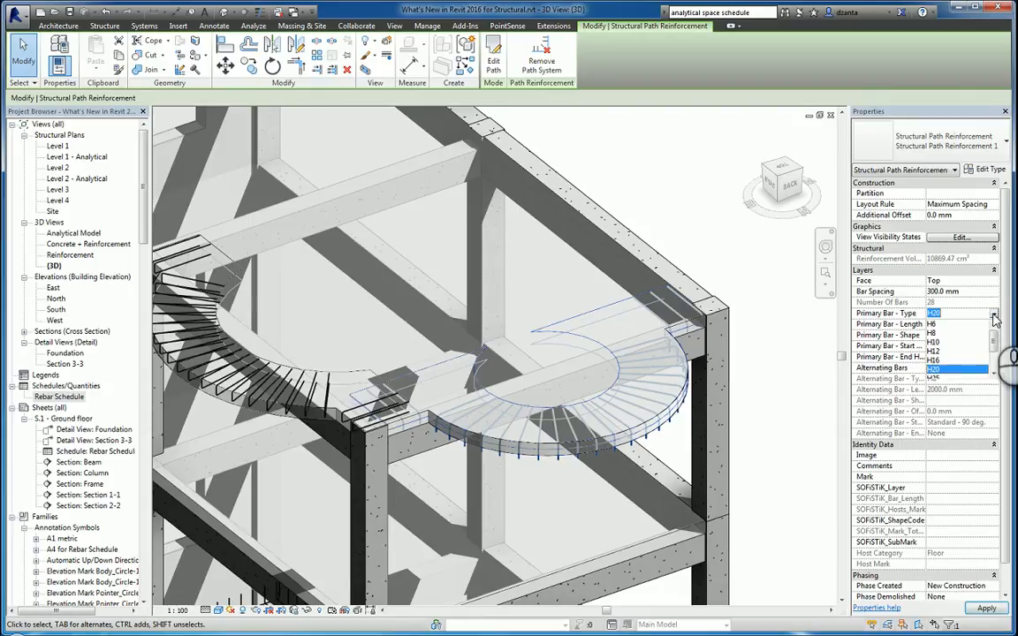
{"action": "left_click", "coordinate": [935, 342]}
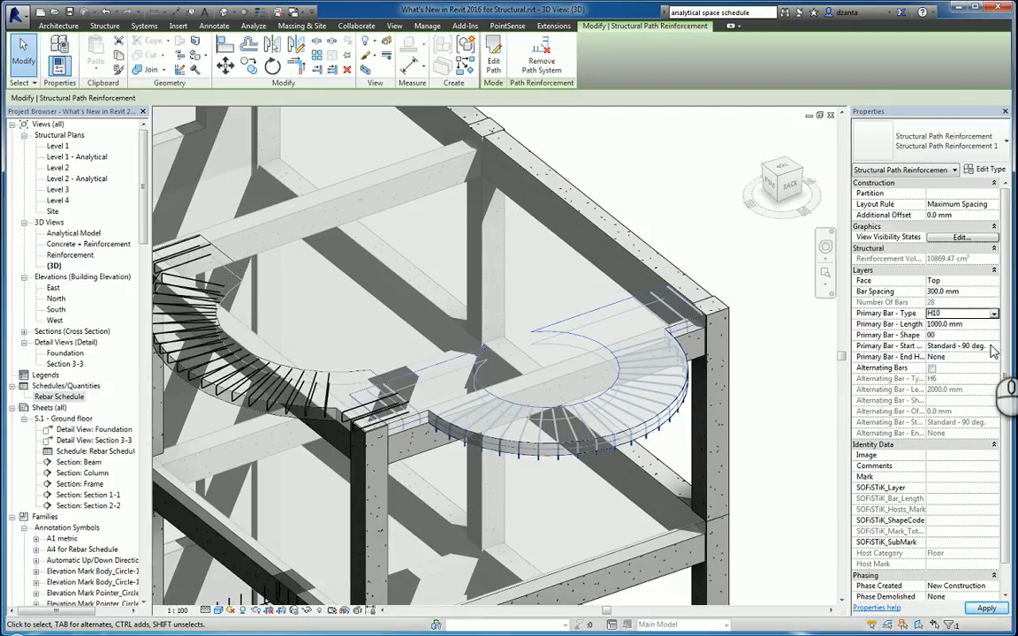
{"action": "left_click", "coordinate": [994, 336]}
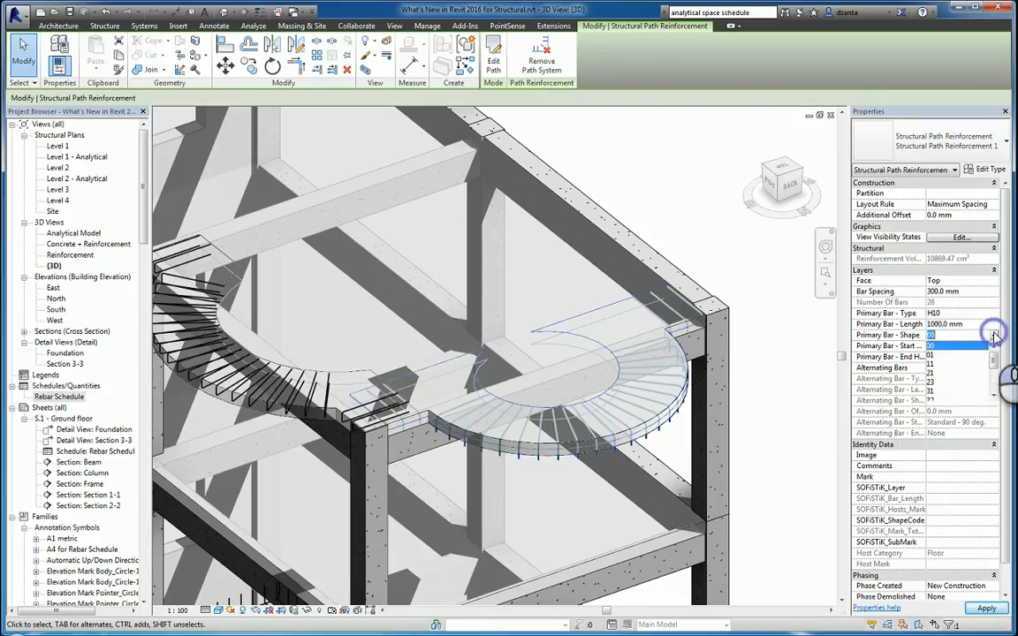
{"action": "left_click", "coordinate": [933, 379]}
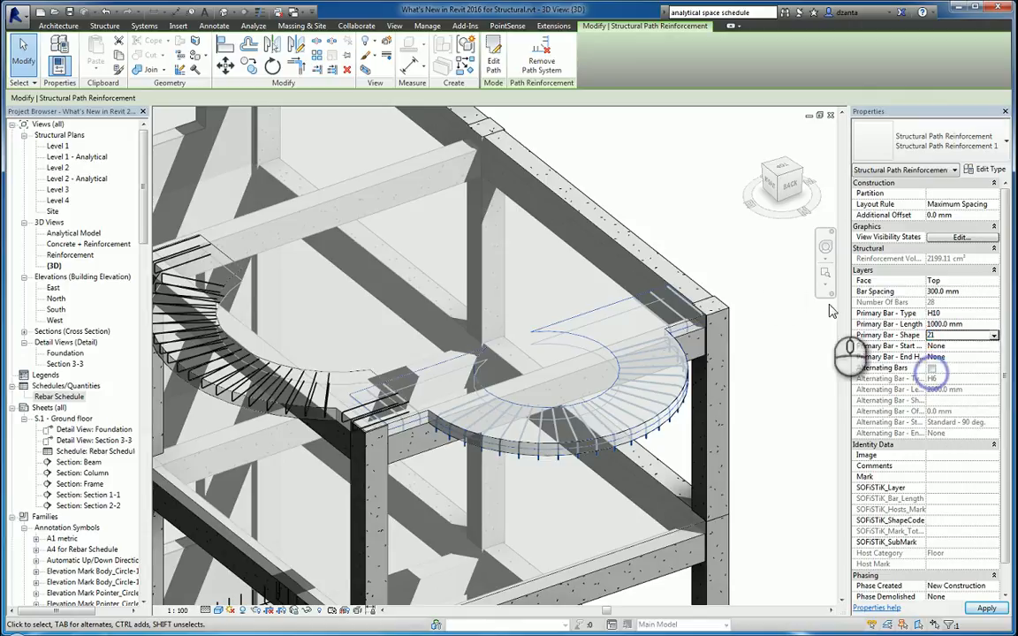
- Flip the bars of the new path reinforcement so their closed ends run along the curved slab edge
{"action": "left_click", "coordinate": [686, 185]}
{"action": "scroll", "coordinate": [508, 398], "scroll_direction": "up", "scroll_amount": 5}
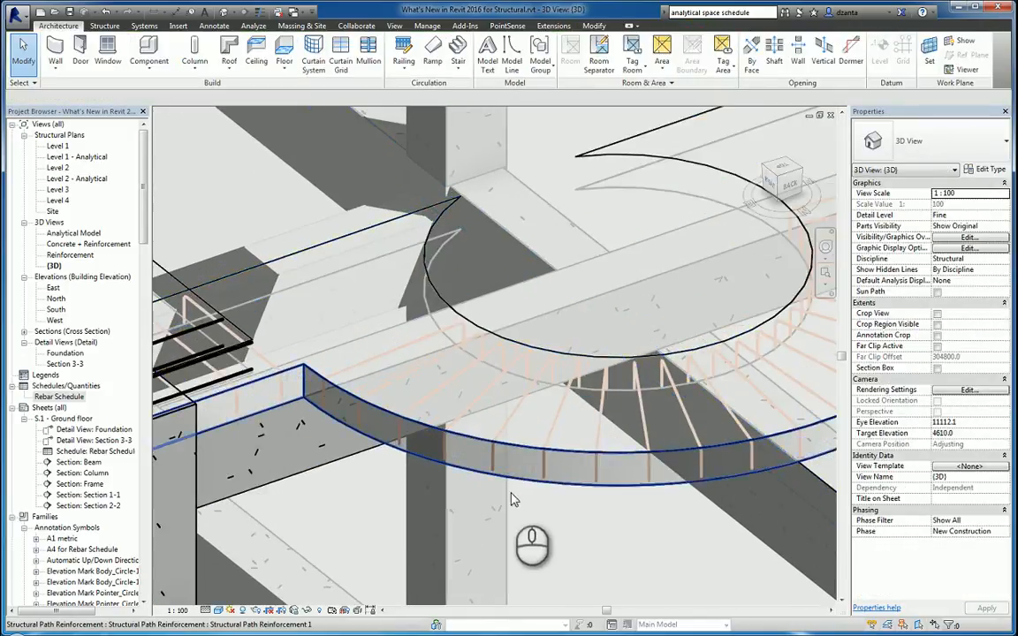
{"action": "left_click", "coordinate": [546, 446]}
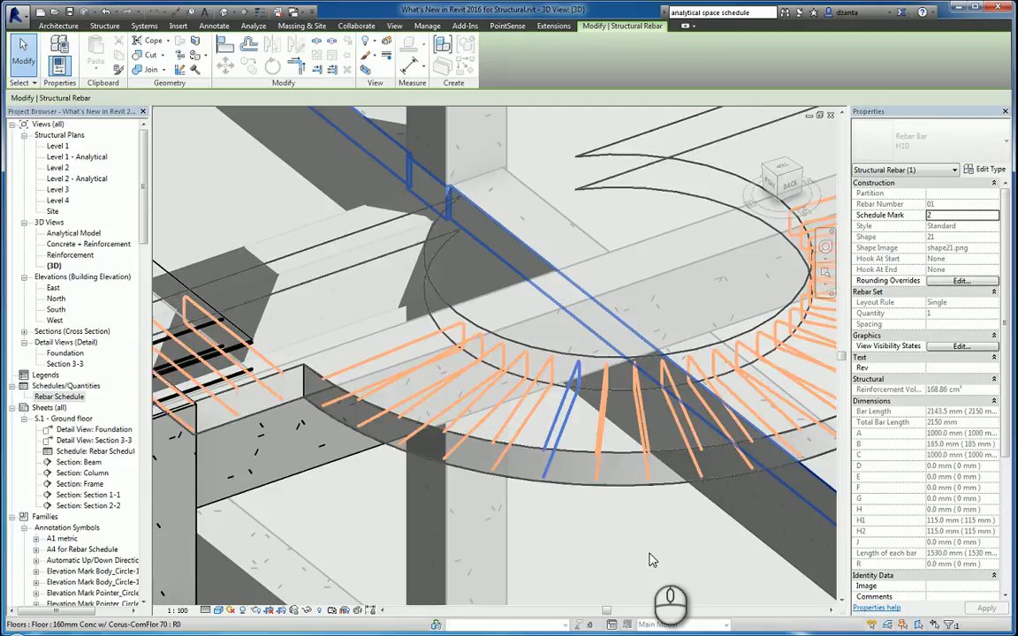
{"action": "key", "text": "space"}
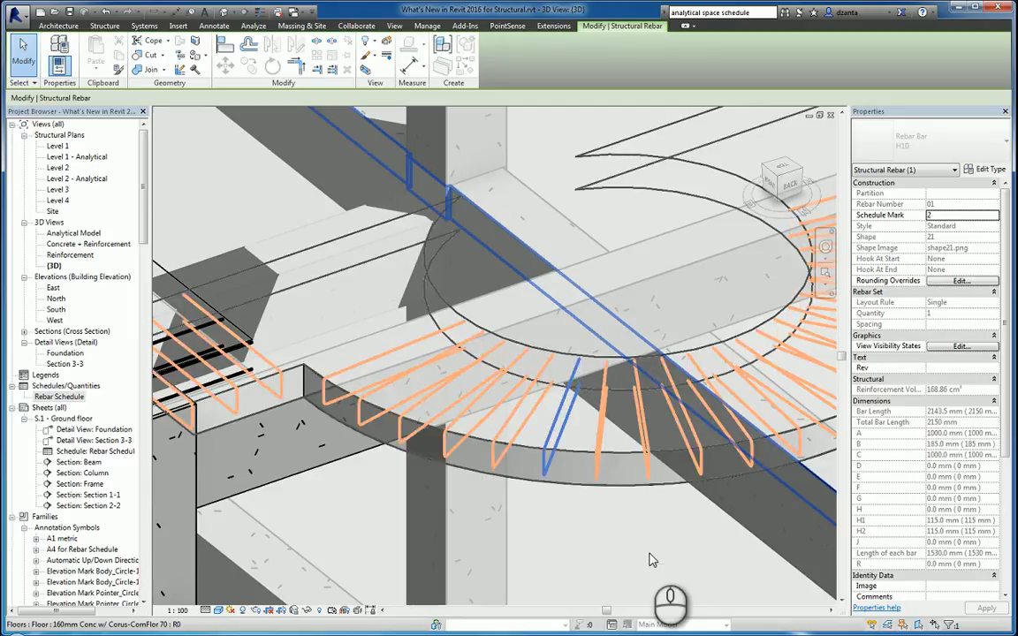
{"action": "scroll", "coordinate": [650, 554], "scroll_direction": "down", "scroll_amount": 2}
{"action": "middle_click_drag", "start_coordinate": [650, 554], "coordinate": [402, 555]}
{"action": "scroll", "coordinate": [493, 531], "scroll_direction": "down", "scroll_amount": 1}
{"action": "left_click", "coordinate": [731, 484]}
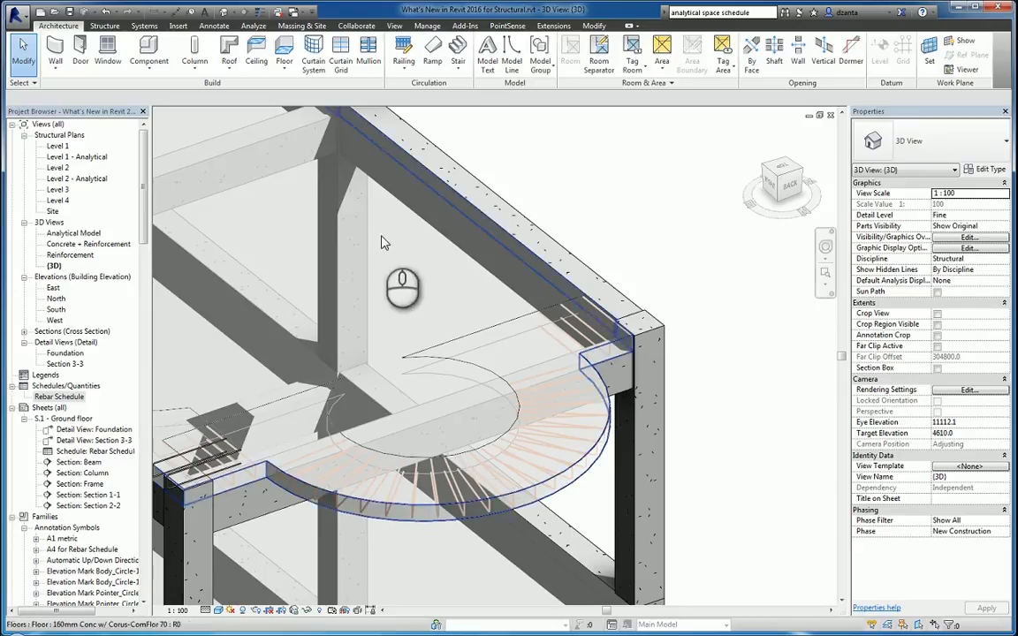
- Open the Level 2 structural plan at the straight and curved steel beams on grid line 3
{"action": "left_click", "coordinate": [58, 167]}
{"action": "double_click", "coordinate": [62, 168]}
{"action": "middle_click", "coordinate": [448, 316]}
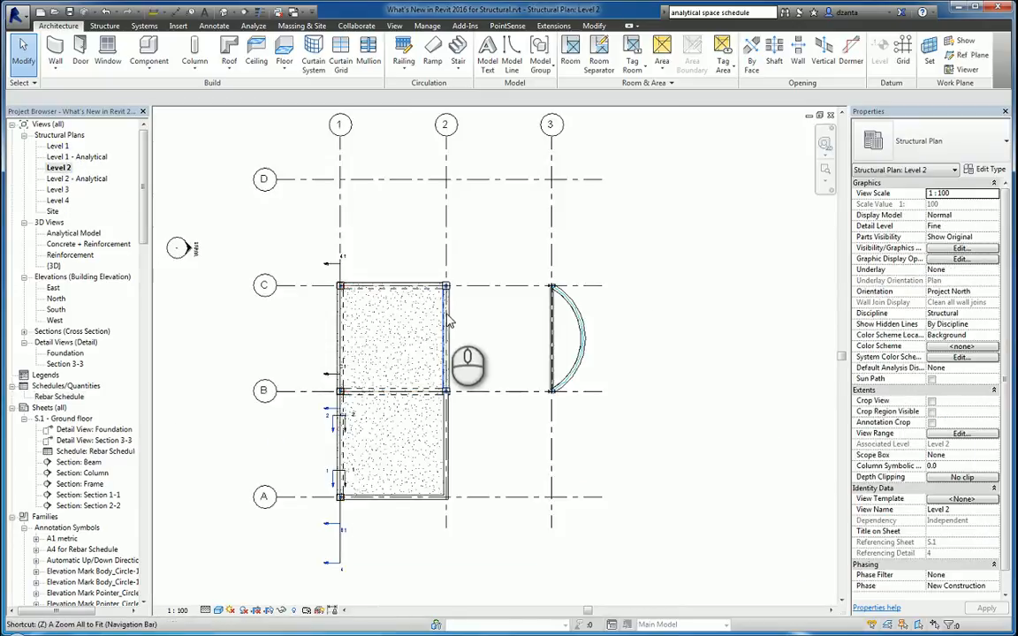
{"action": "middle_click", "coordinate": [449, 317]}
{"action": "left_click", "coordinate": [511, 405]}
{"action": "scroll", "coordinate": [462, 405], "scroll_direction": "up", "scroll_amount": 5}
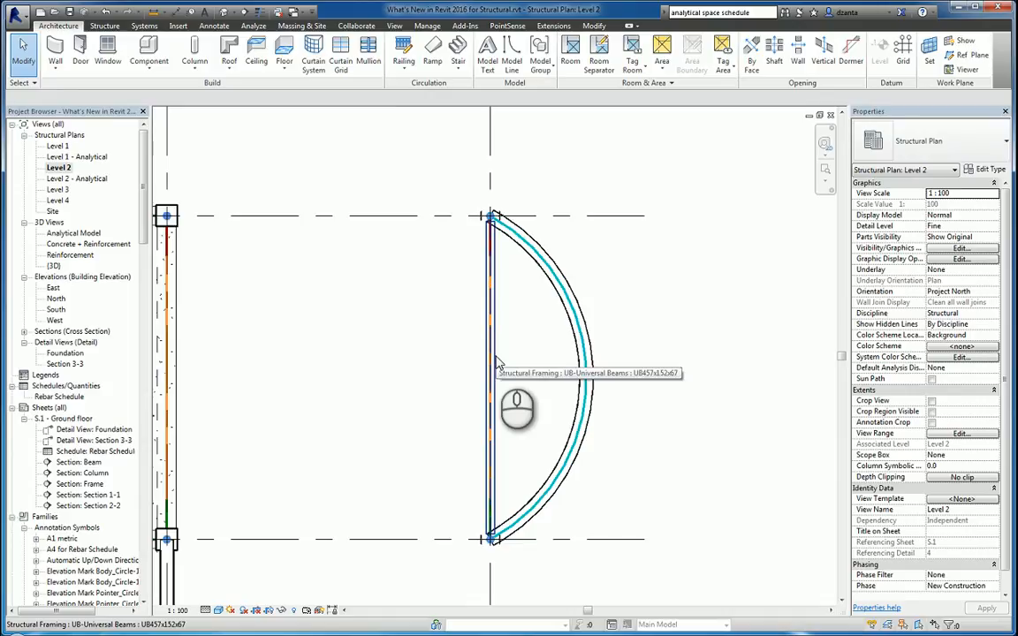
- Examine the end-flip control and the analytical line colours at the ends of the straight beam on grid line 3
{"action": "left_click", "coordinate": [491, 367]}
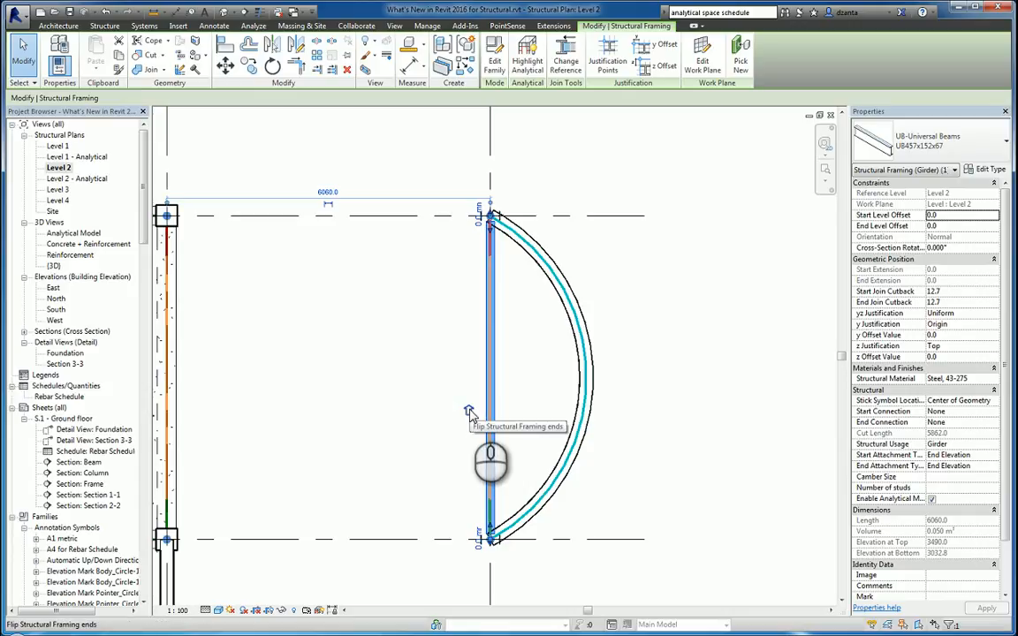
{"action": "left_click", "coordinate": [409, 415]}
{"action": "scroll", "coordinate": [420, 537], "scroll_direction": "up", "scroll_amount": 3}
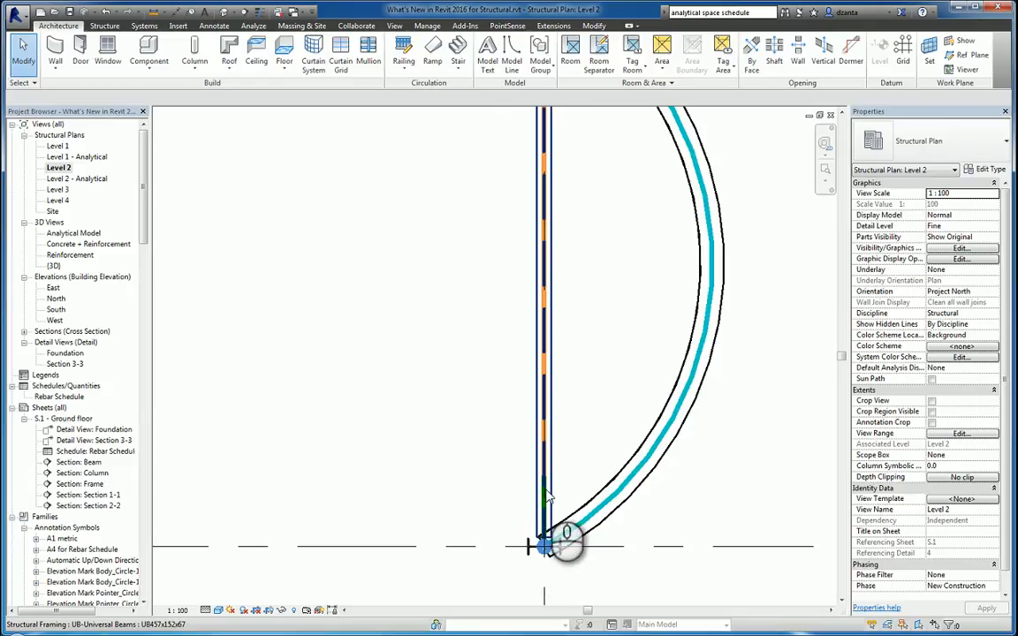
{"action": "scroll", "coordinate": [477, 336], "scroll_direction": "down", "scroll_amount": 2}
{"action": "middle_click_drag", "start_coordinate": [484, 285], "coordinate": [521, 335]}
{"action": "scroll", "coordinate": [501, 428], "scroll_direction": "up", "scroll_amount": 2}
{"action": "scroll", "coordinate": [502, 424], "scroll_direction": "down", "scroll_amount": 2}
{"action": "scroll", "coordinate": [536, 368], "scroll_direction": "down", "scroll_amount": 1}
- Flip the structural framing ends of the straight beam on grid line 3 and check the analytical colours at both ends
{"action": "left_click", "coordinate": [547, 351]}
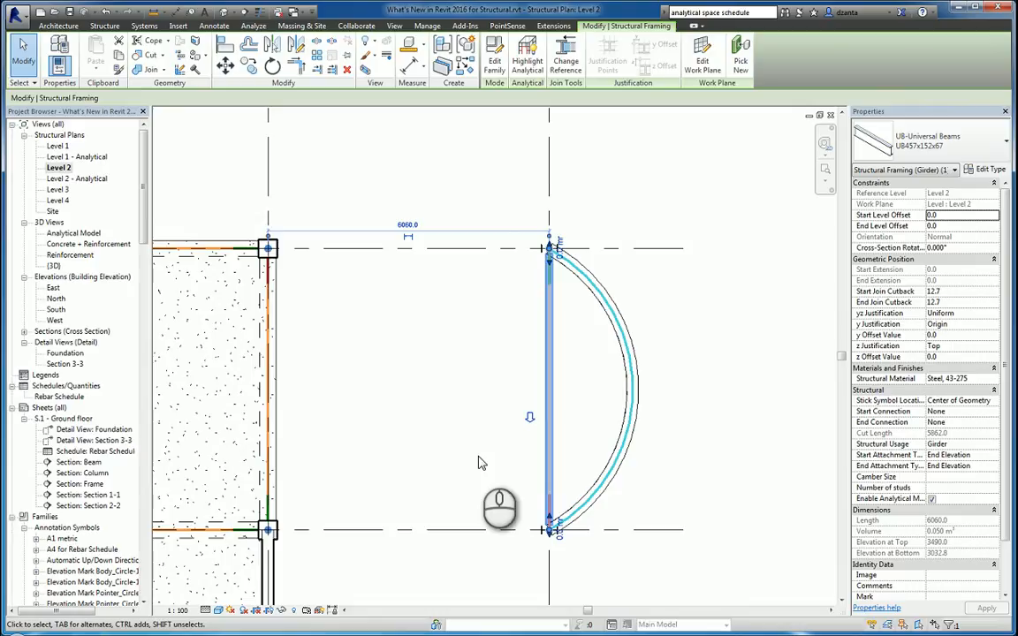
{"action": "left_click", "coordinate": [491, 500]}
{"action": "scroll", "coordinate": [545, 515], "scroll_direction": "up", "scroll_amount": 6}
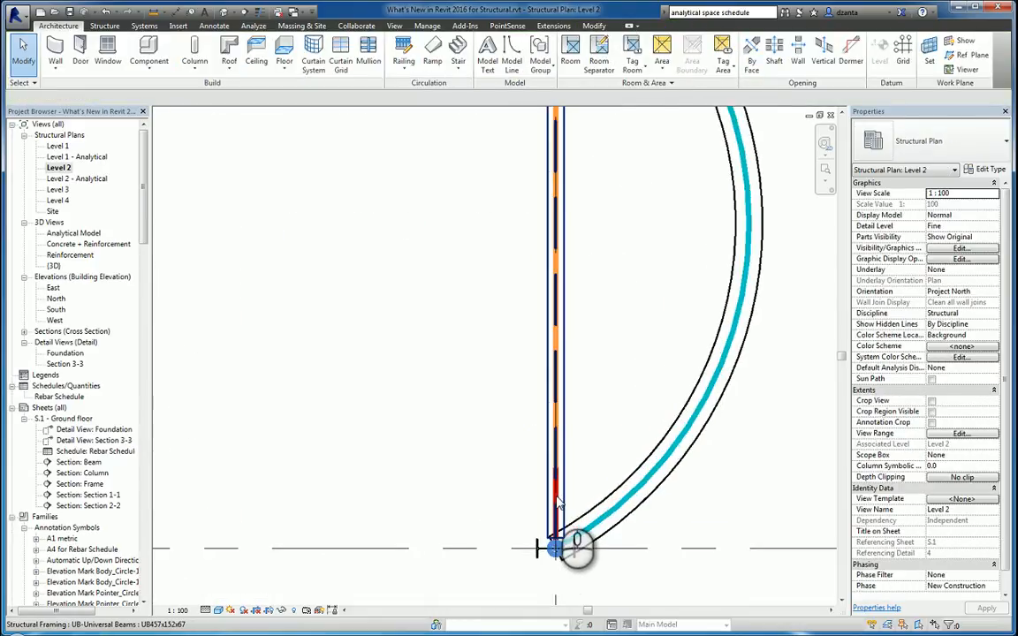
{"action": "scroll", "coordinate": [554, 495], "scroll_direction": "down", "scroll_amount": 3}
{"action": "middle_click_drag", "start_coordinate": [547, 292], "coordinate": [570, 506]}
{"action": "scroll", "coordinate": [558, 323], "scroll_direction": "up", "scroll_amount": 4}
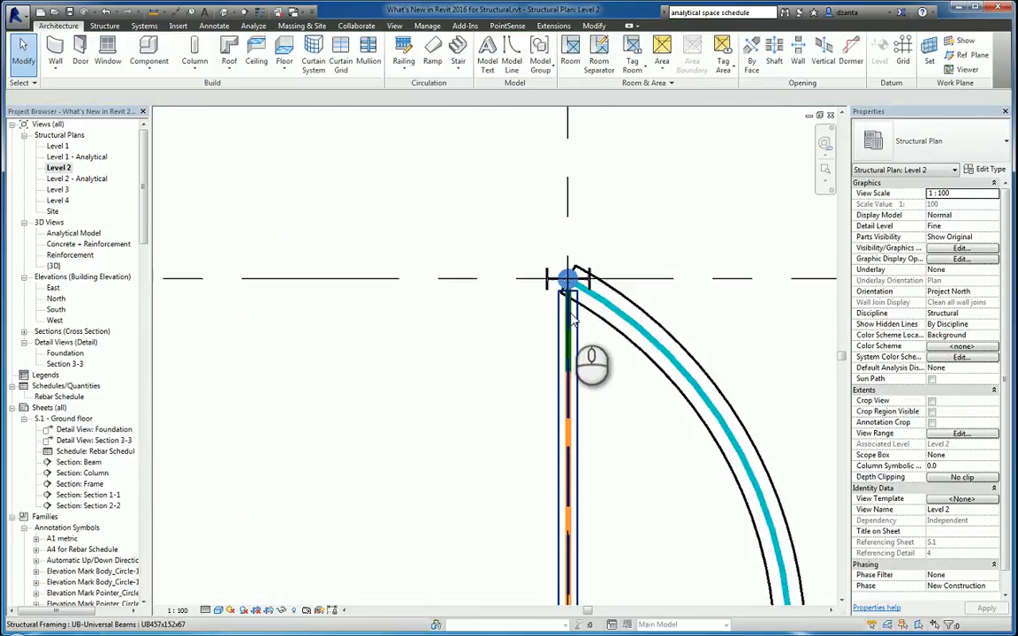
{"action": "scroll", "coordinate": [570, 327], "scroll_direction": "down", "scroll_amount": 9}
{"action": "middle_click_drag", "start_coordinate": [588, 435], "coordinate": [585, 409]}
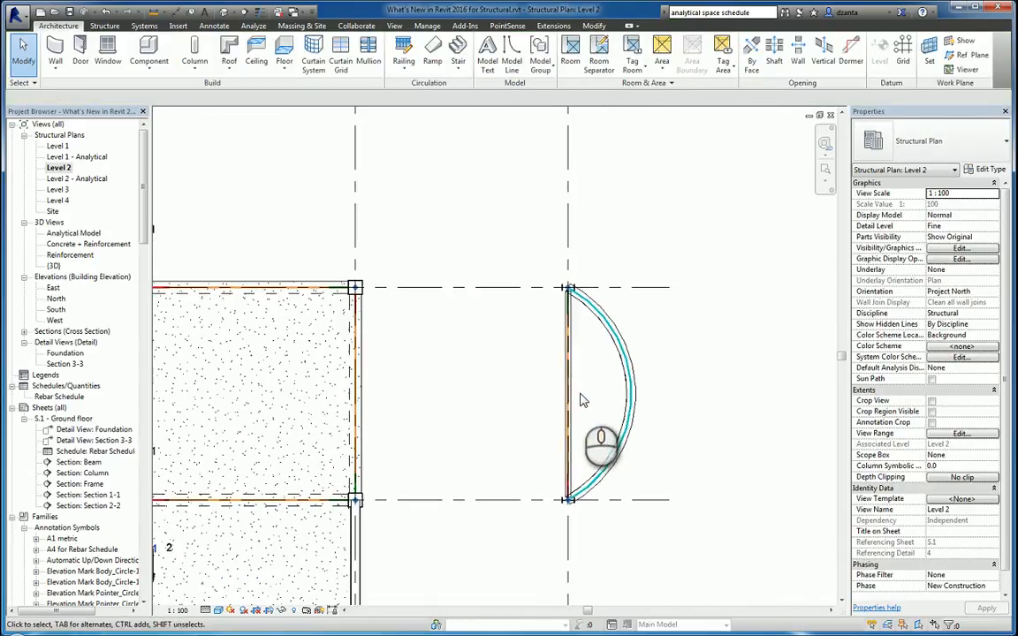